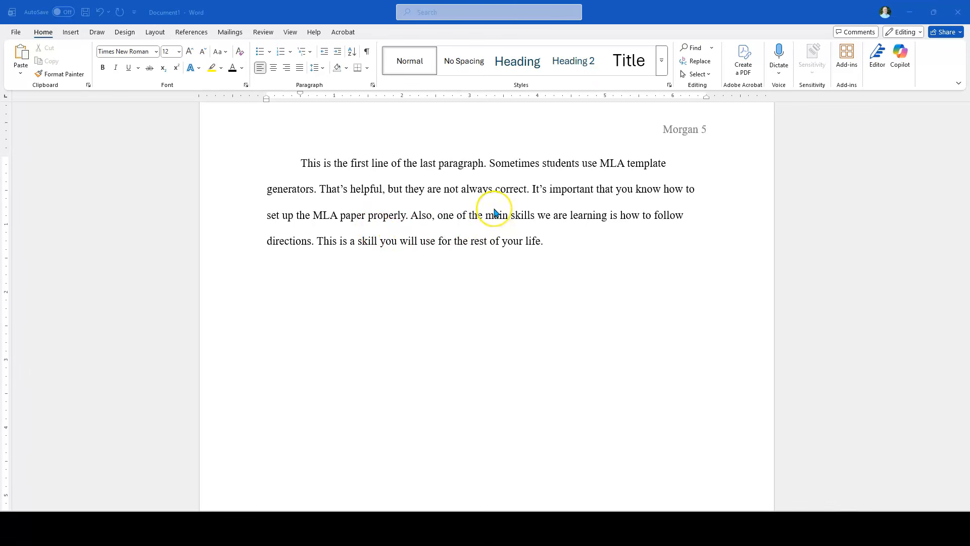
Insert a page break after the last paragraph's final sentence and remove the first-line indent on the new page
click(540, 240)
click(449, 198)
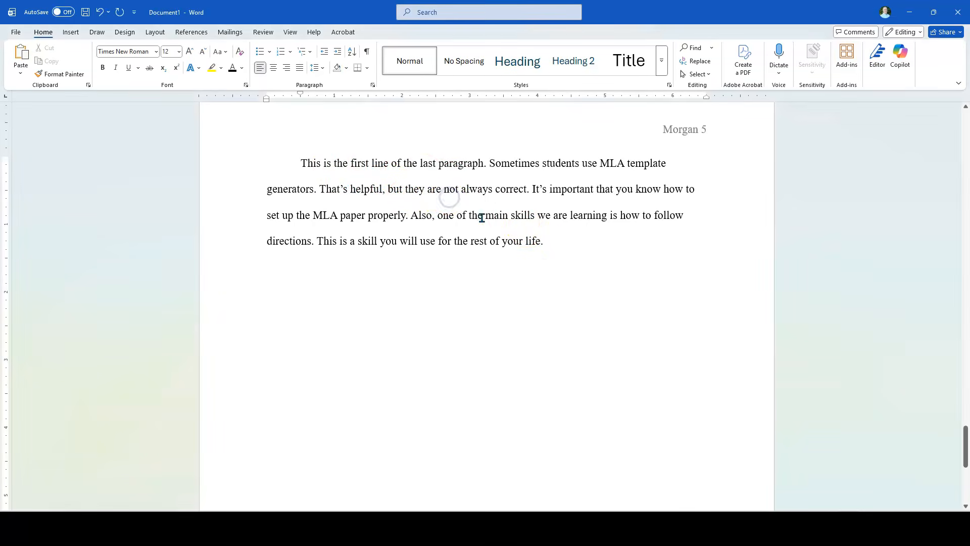
click(542, 248)
click(71, 33)
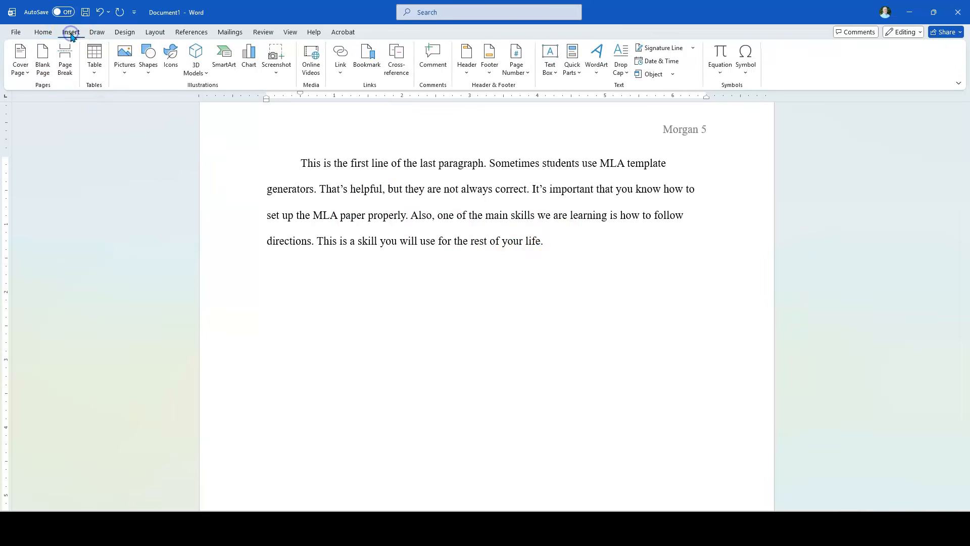
click(65, 64)
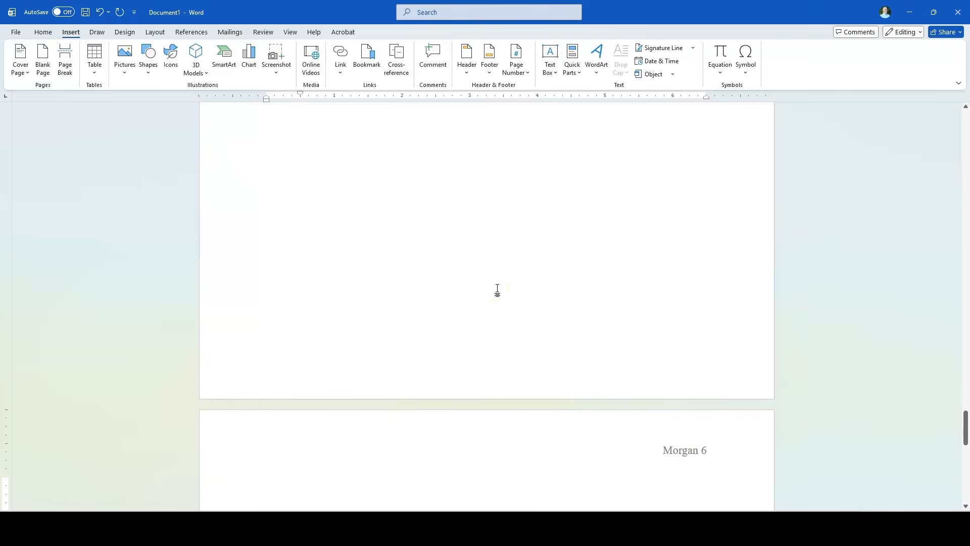
scroll(520, 348, down, 5)
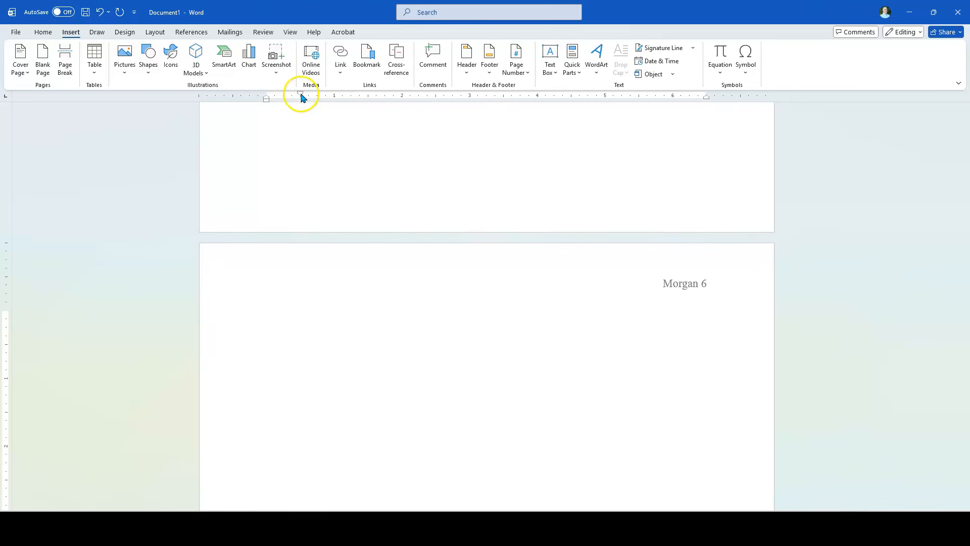
drag(302, 96, 267, 96)
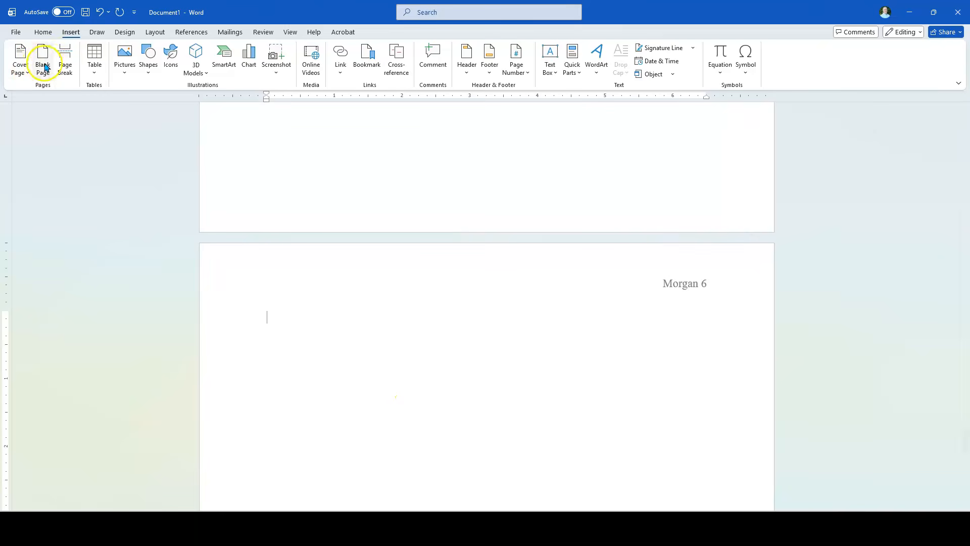
Add the centred title "Works Cited" on the new page and start a left-aligned line below it
click(44, 32)
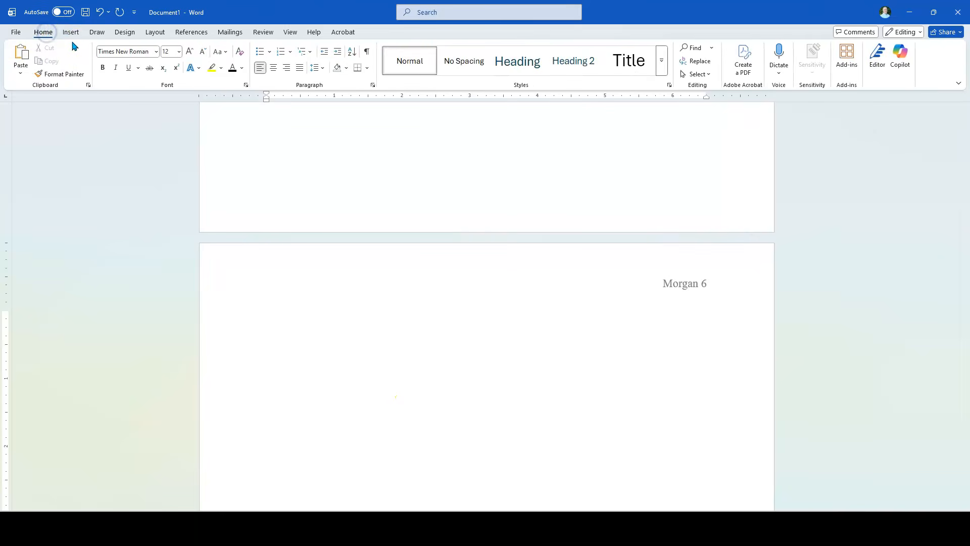
click(273, 70)
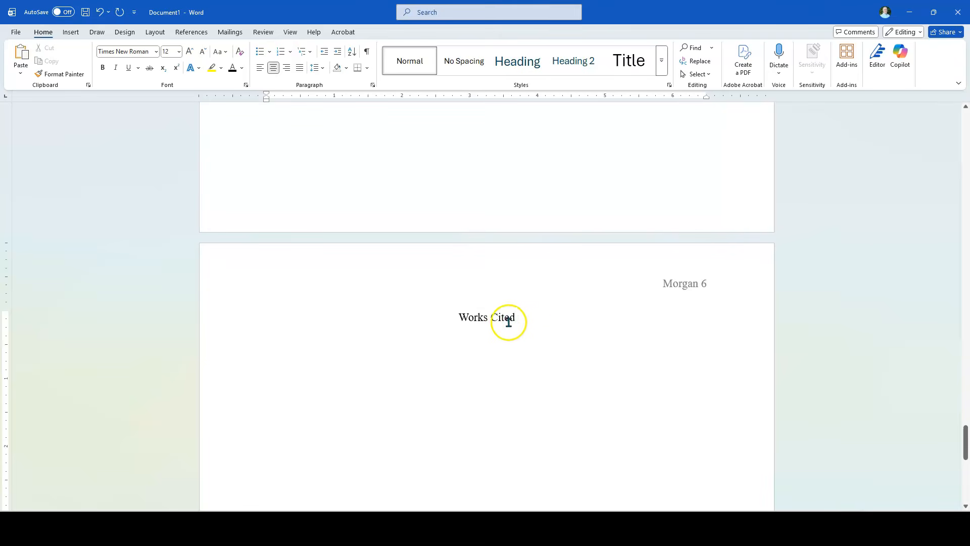
click(528, 318)
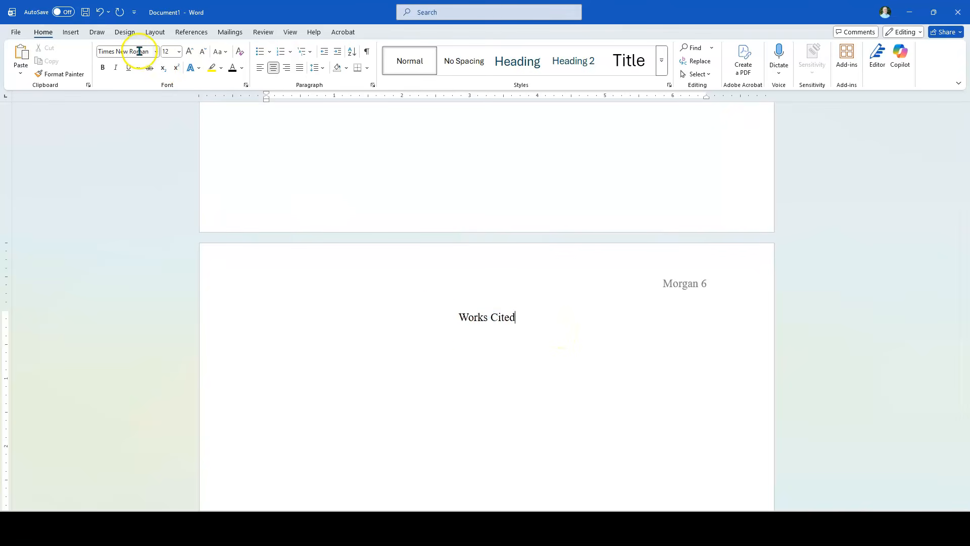
key(Return)
click(261, 69)
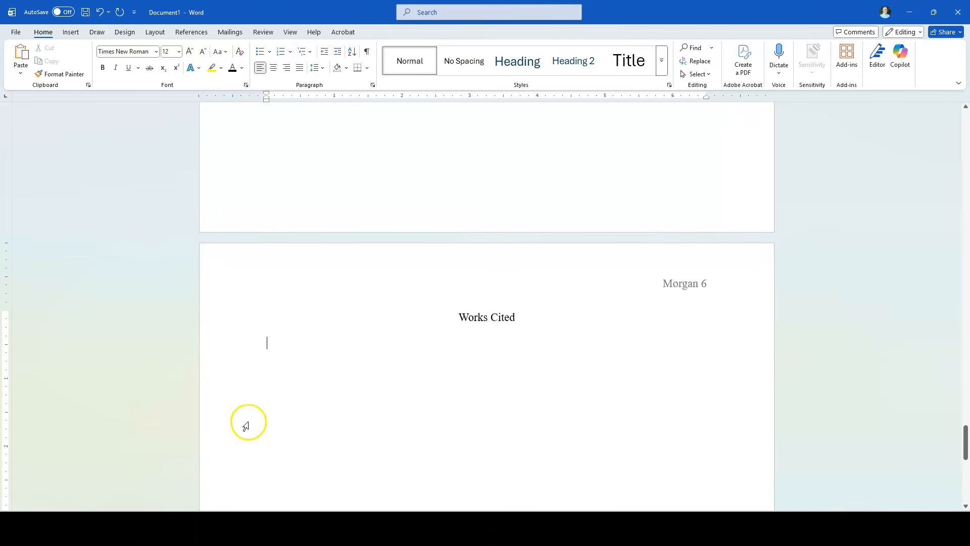
Switch to the ProQuest article in Chrome and generate its citation in MLA 9th (basic) - No Case Changes (No Title Casing) style
mouse_move(116, 528)
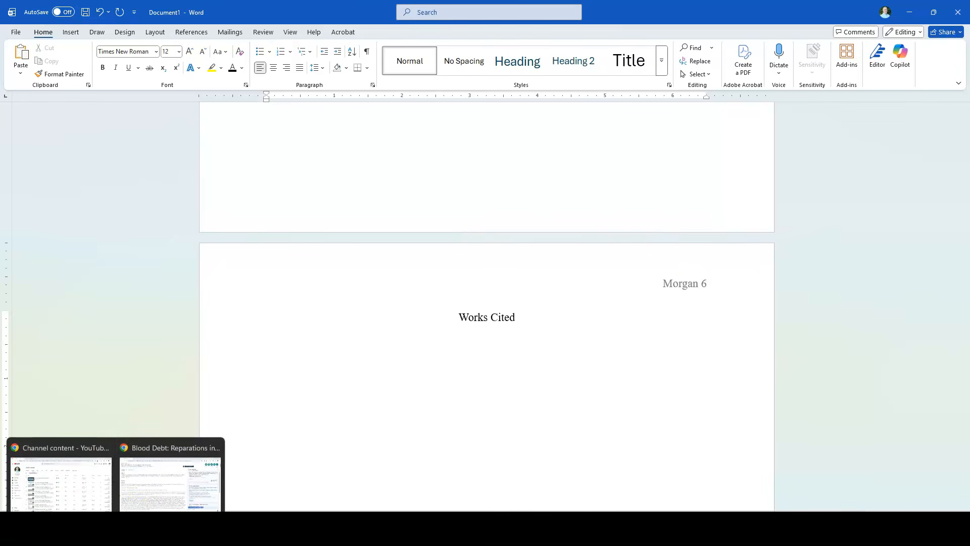
click(150, 486)
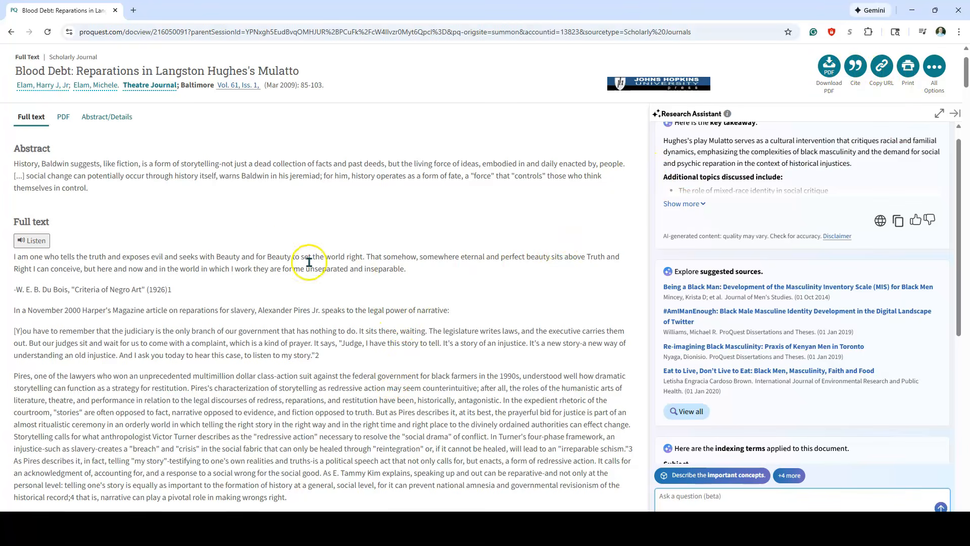
click(856, 68)
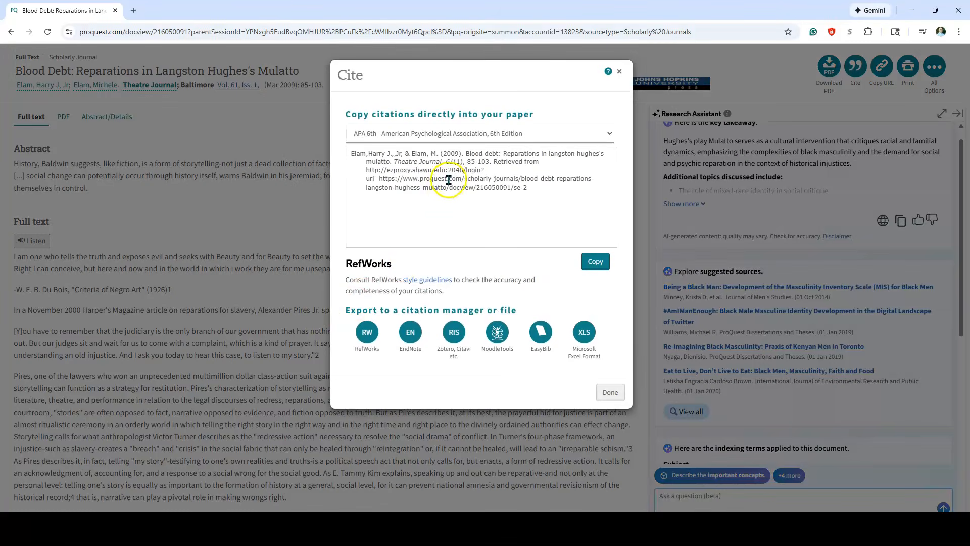
click(357, 133)
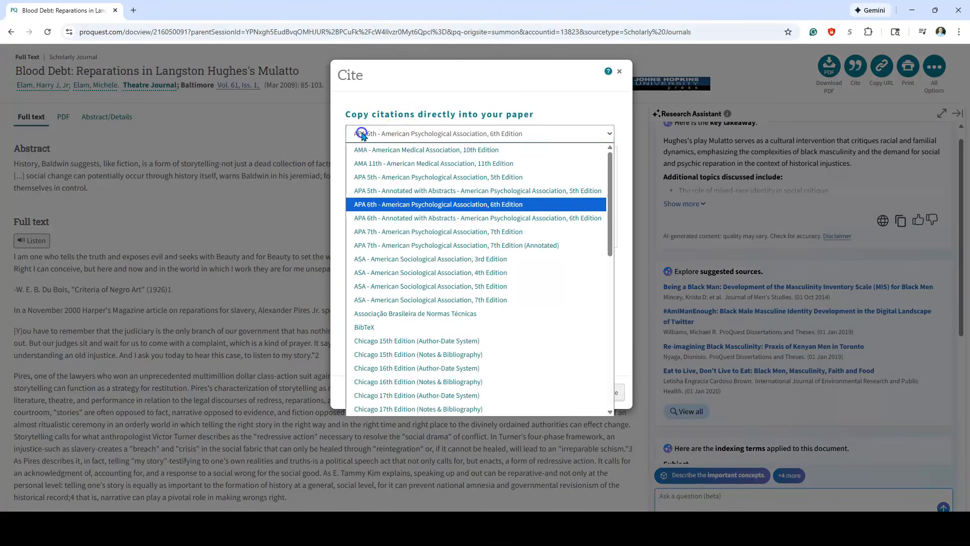
drag(609, 165, 608, 309)
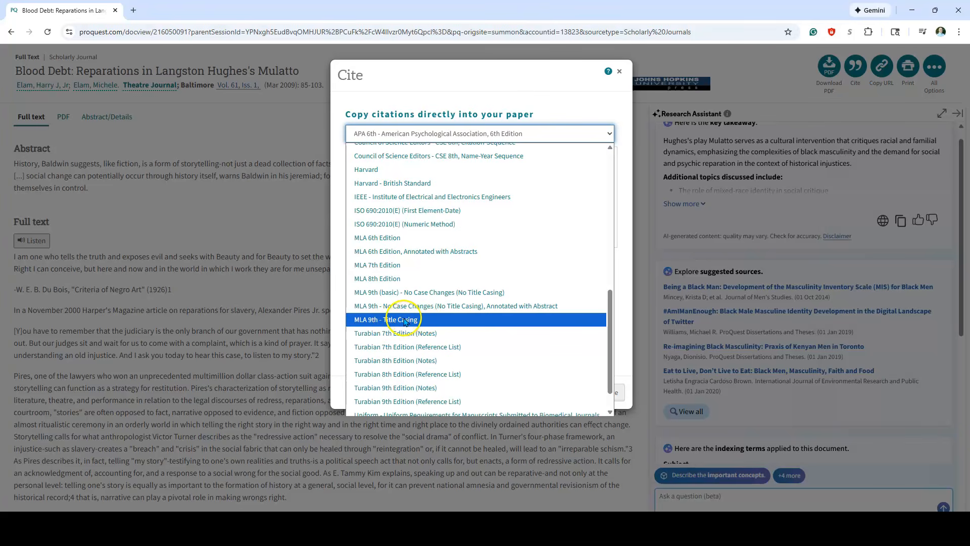
click(386, 293)
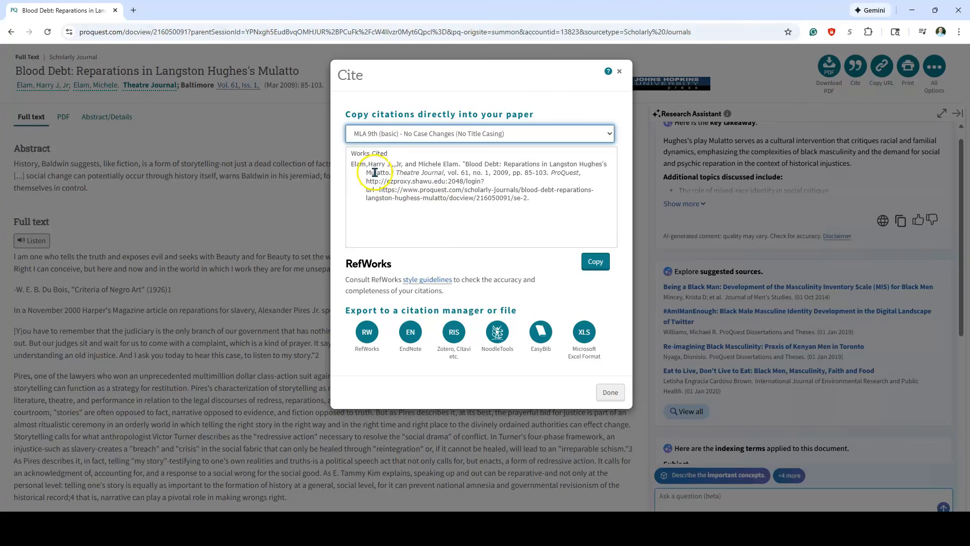
Copy the generated "Blood Debt" citation without its "Works Cited" heading line
click(595, 261)
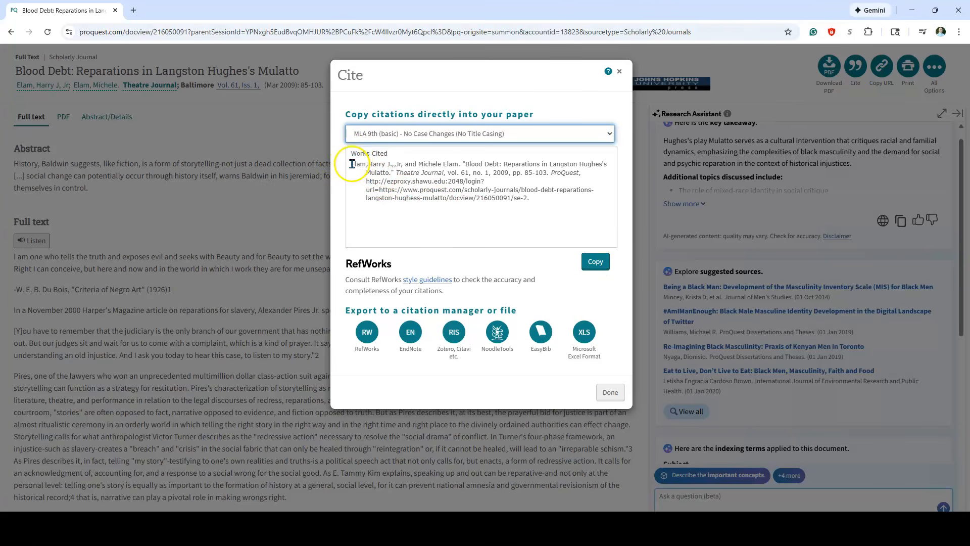
drag(352, 164, 535, 202)
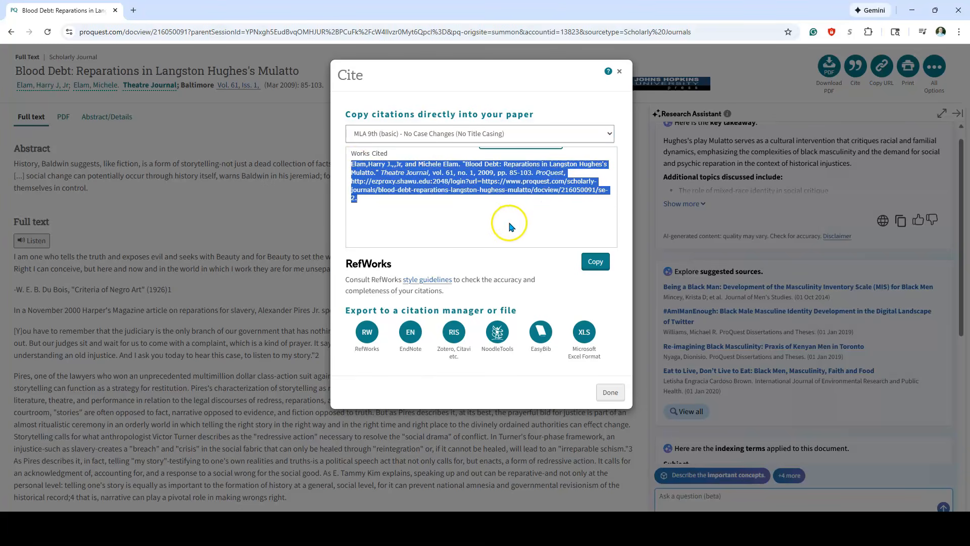
right_click(447, 175)
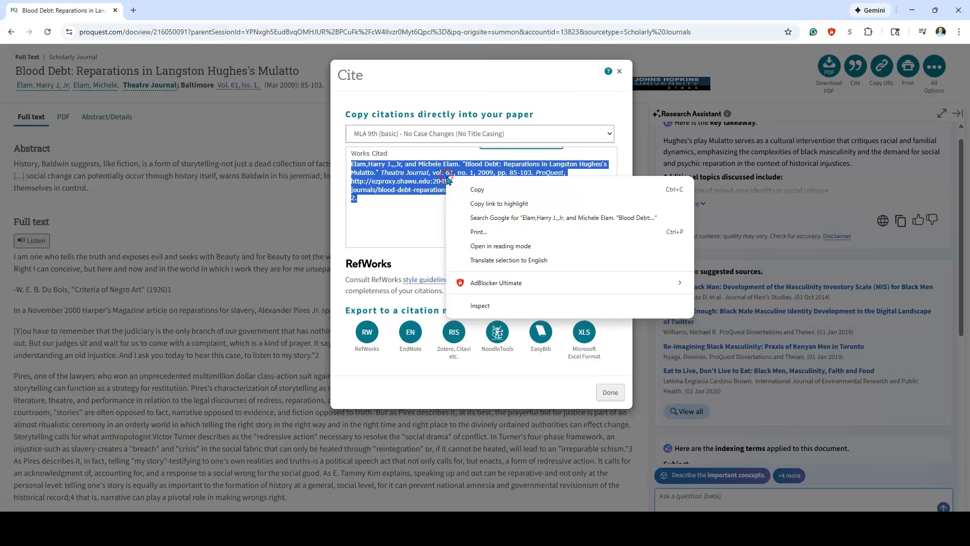
click(480, 193)
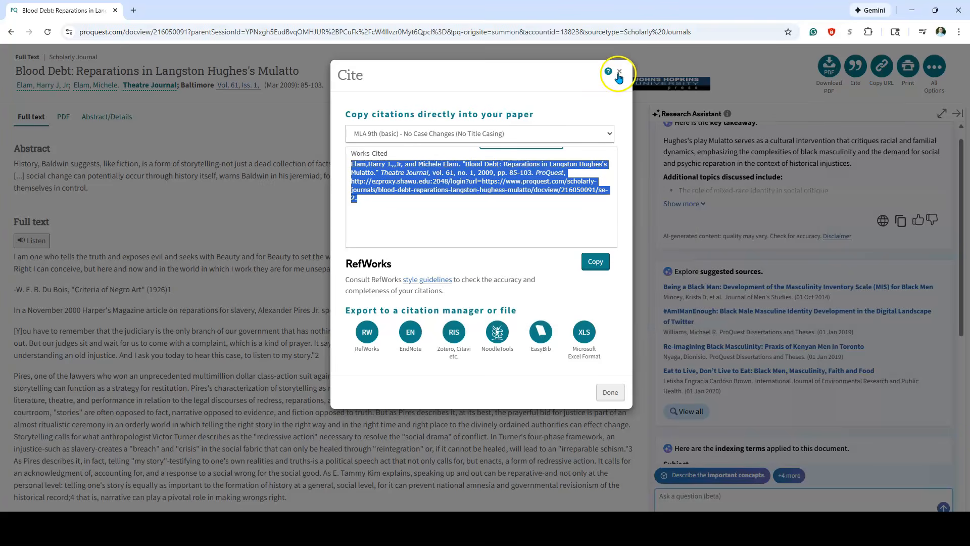
Switch back to the Word document and paste the citation below the Works Cited title, keeping its source formatting
key(alt+Tab)
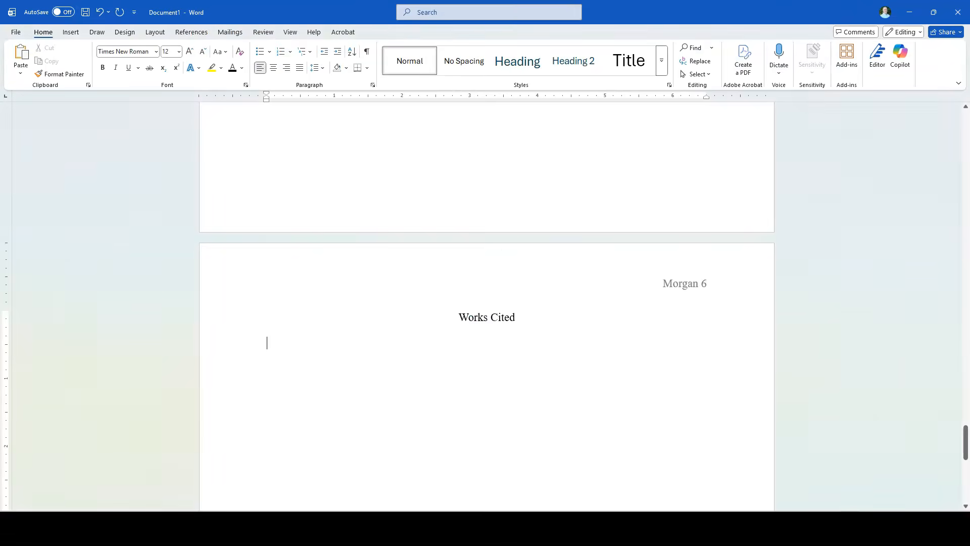
right_click(268, 343)
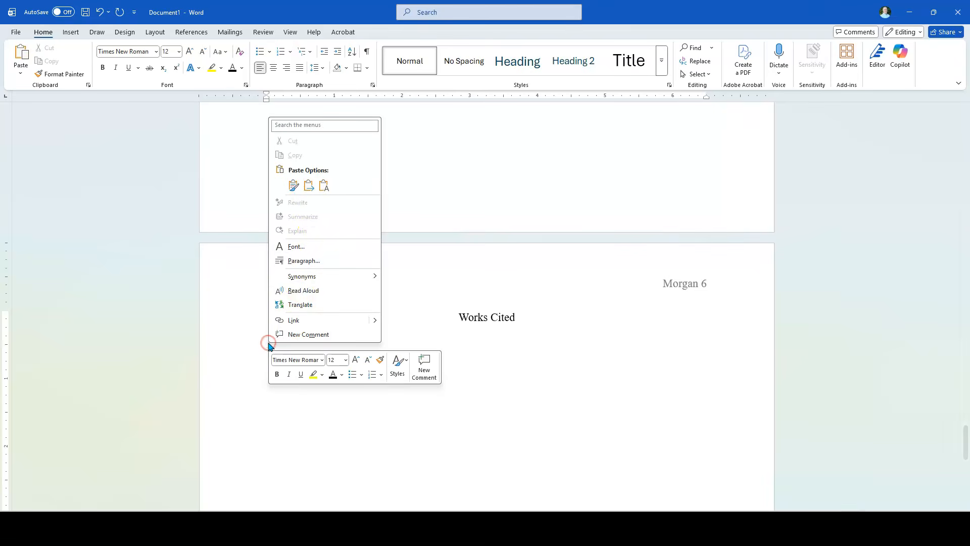
click(293, 186)
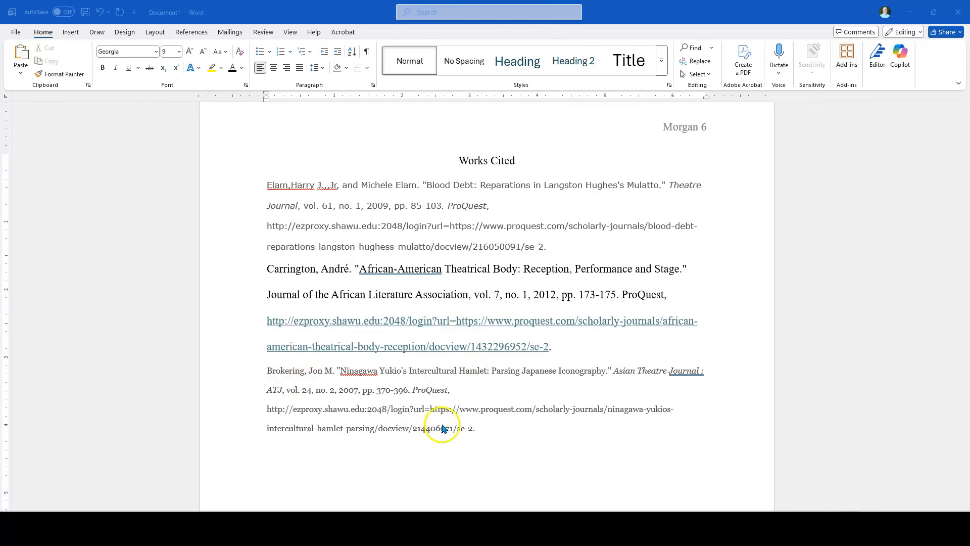
Copy the "Intercultural Hamlet" citation and paste it as plain text on a new line above the "Blood Debt" entry
click(484, 435)
drag(480, 429, 275, 375)
key(ctrl+c)
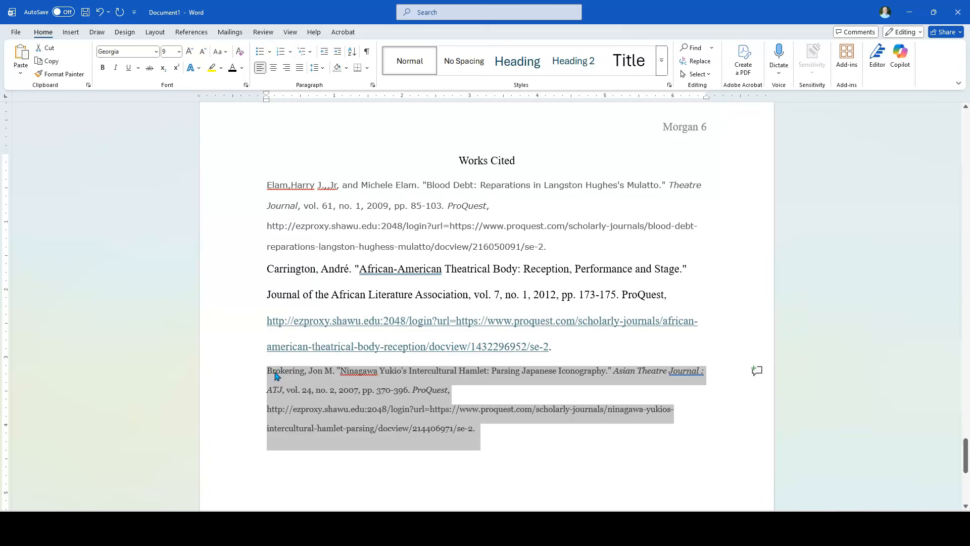
click(268, 185)
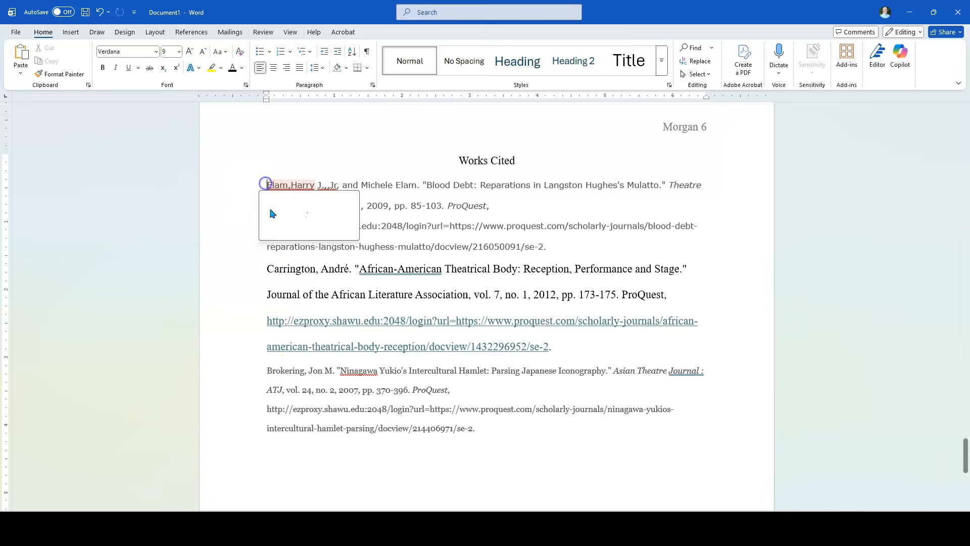
key(Return)
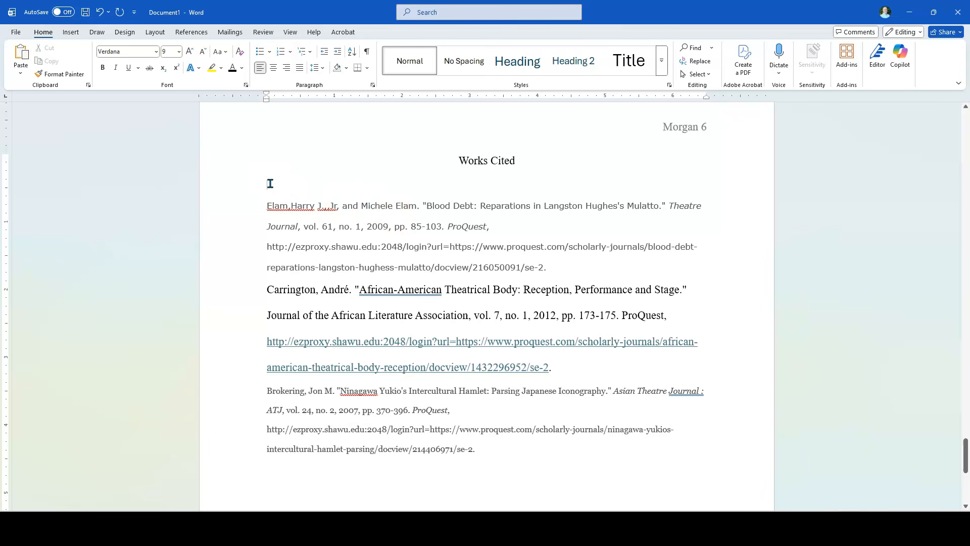
right_click(270, 183)
click(340, 251)
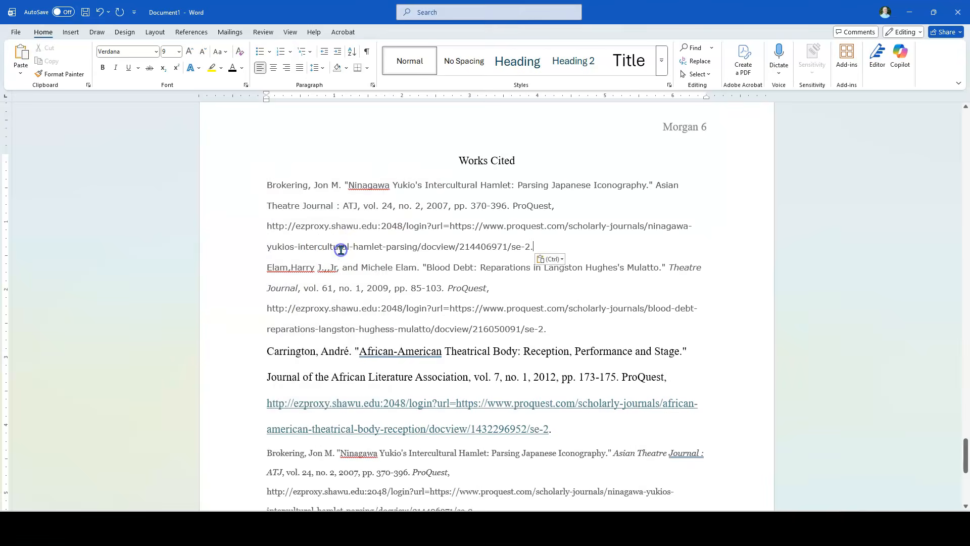
Delete the duplicate "Intercultural Hamlet" citation at the end of the list
scroll(576, 344, down, 1)
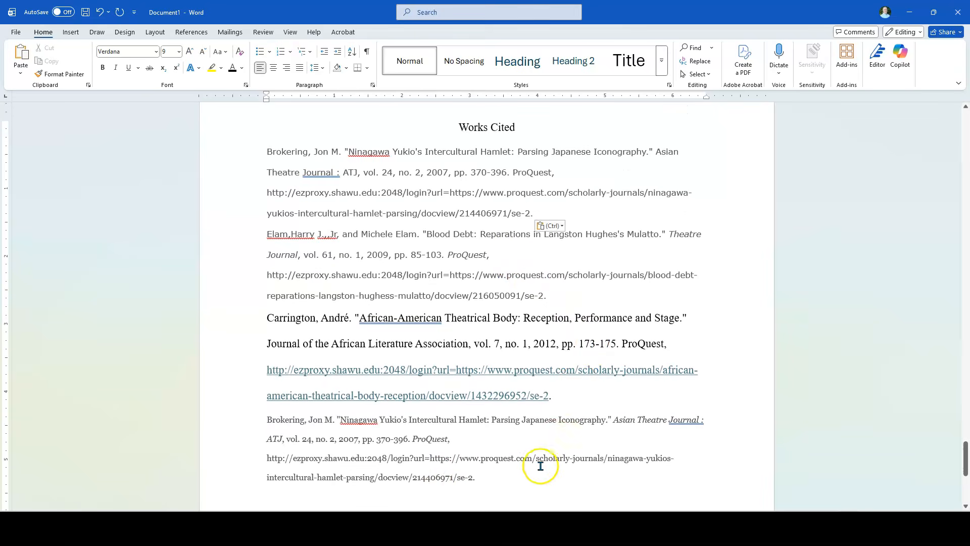
drag(480, 481, 288, 431)
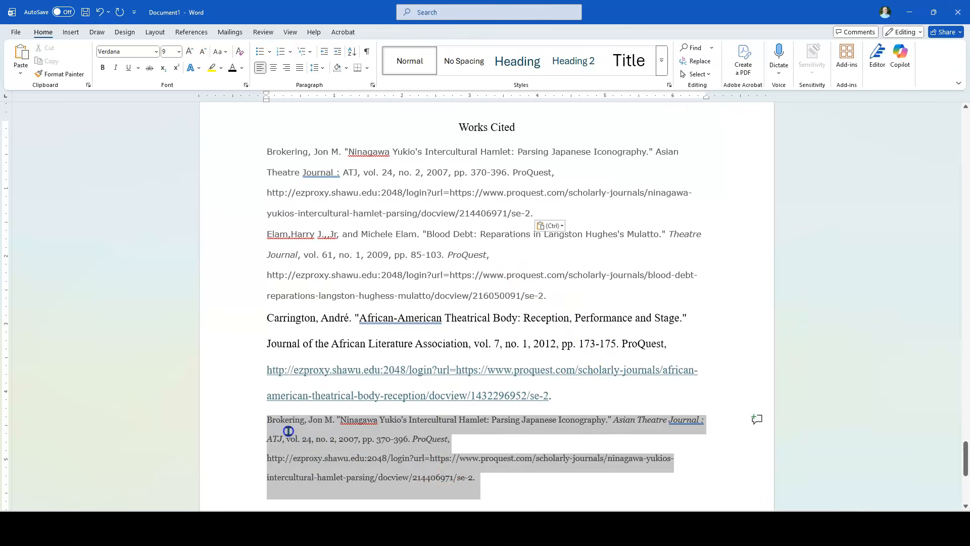
key(BackSpace)
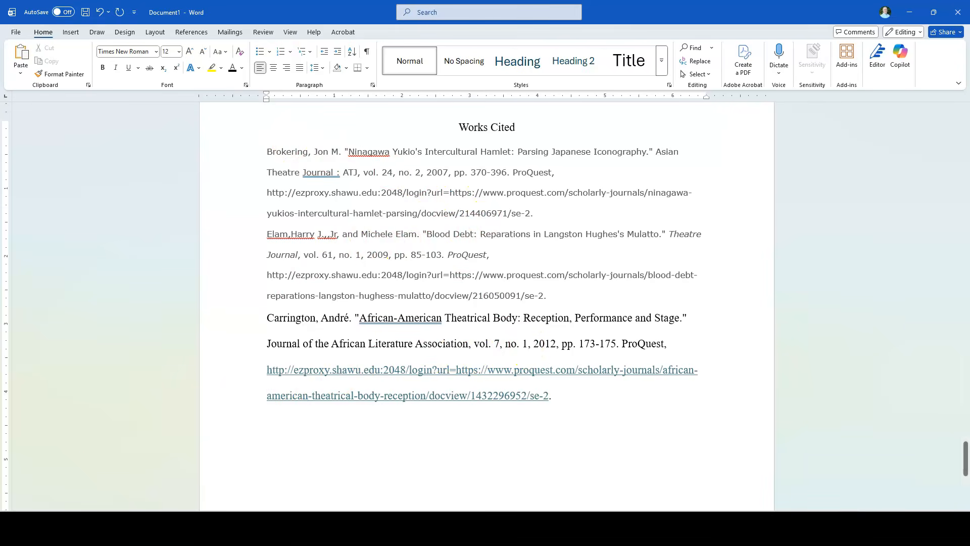
click(323, 194)
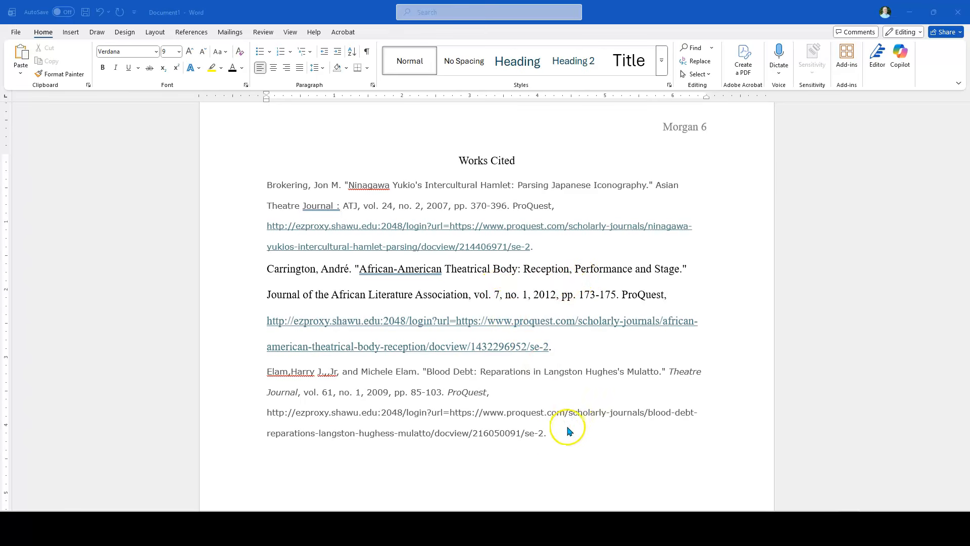
Set the font of all three citations under the Works Cited title to Times New Roman
click(549, 433)
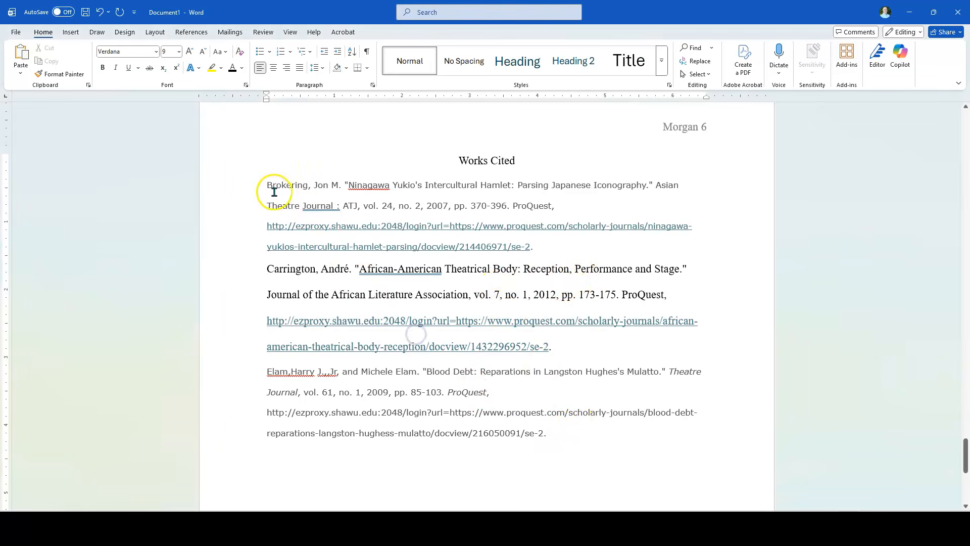
drag(266, 184, 565, 432)
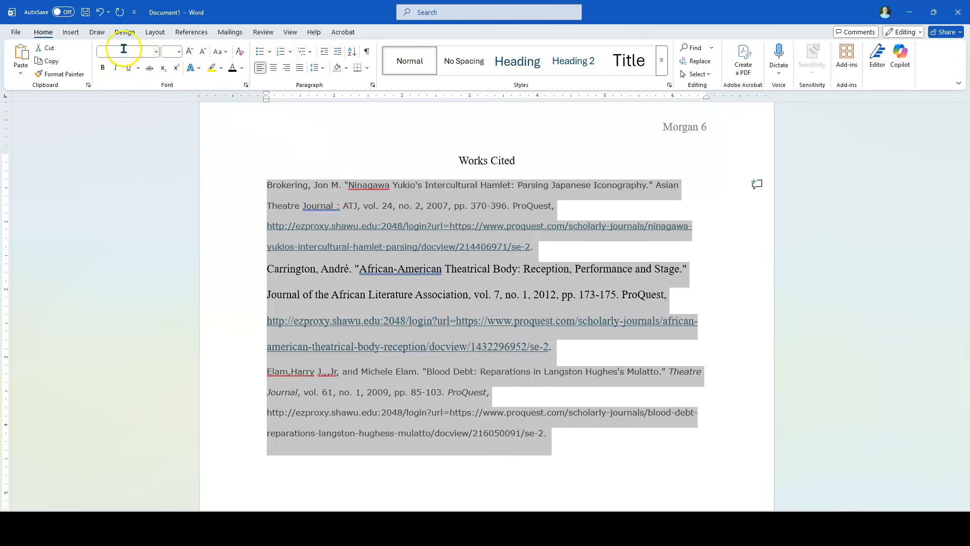
click(156, 52)
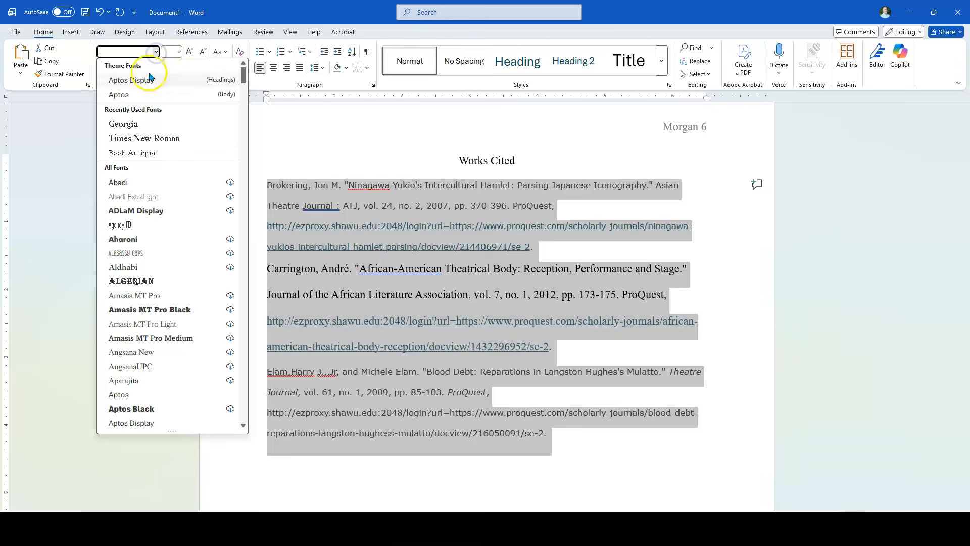
click(149, 139)
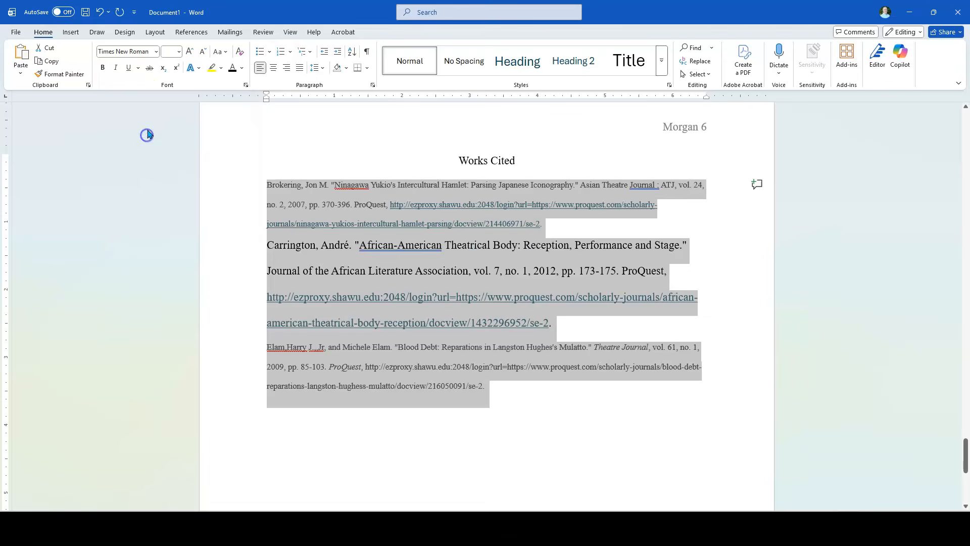
Set the font size of the three selected Works Cited entries to 12
click(179, 53)
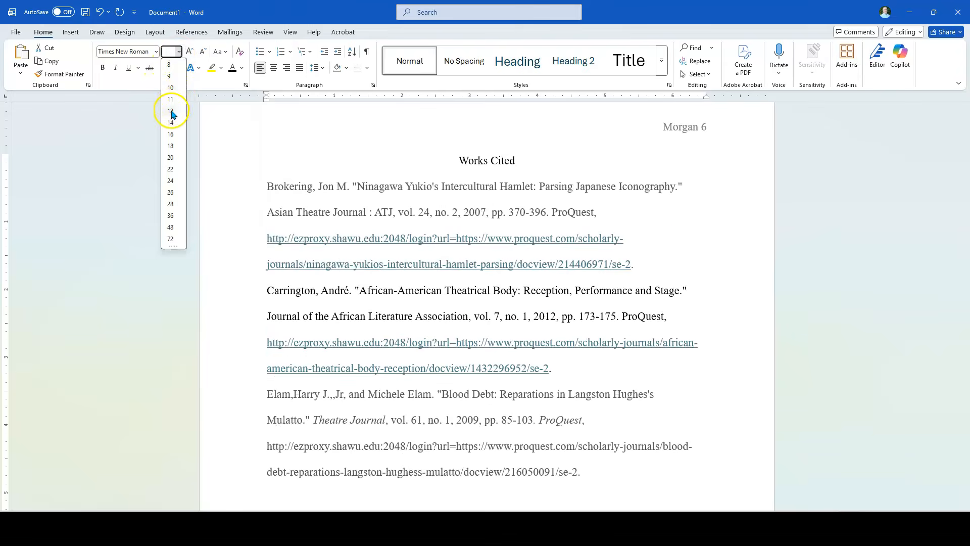
click(171, 111)
click(700, 395)
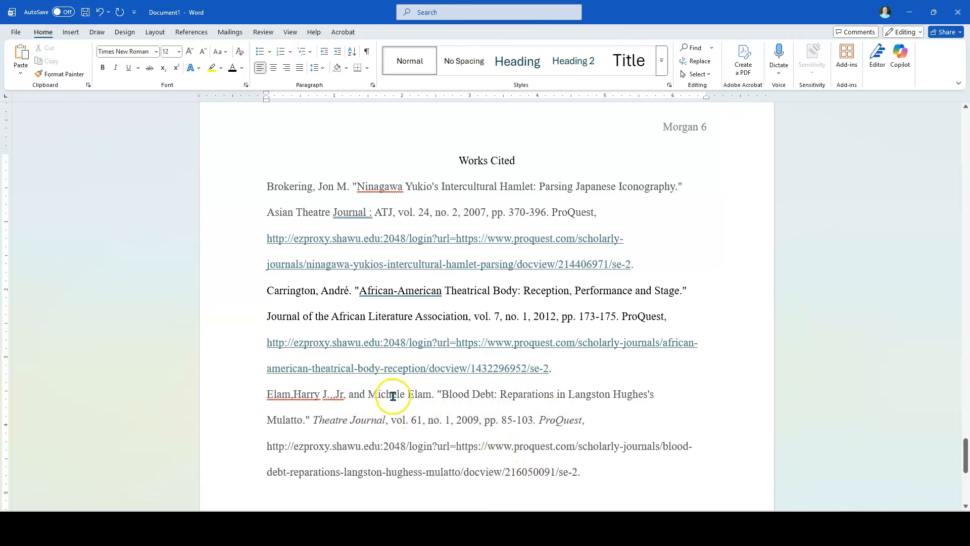
Change the font color of all three Works Cited entries, including their links, to Automatic
drag(591, 474, 268, 191)
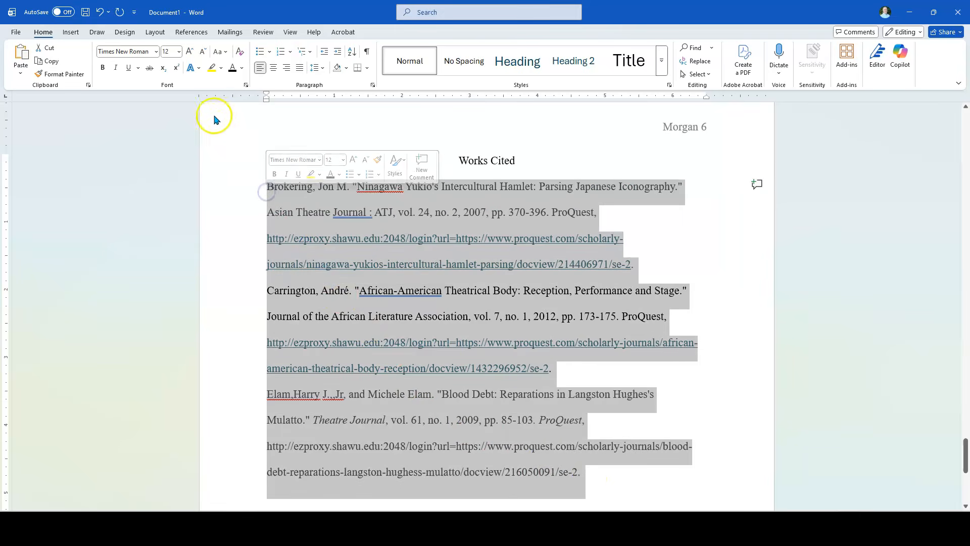
click(243, 72)
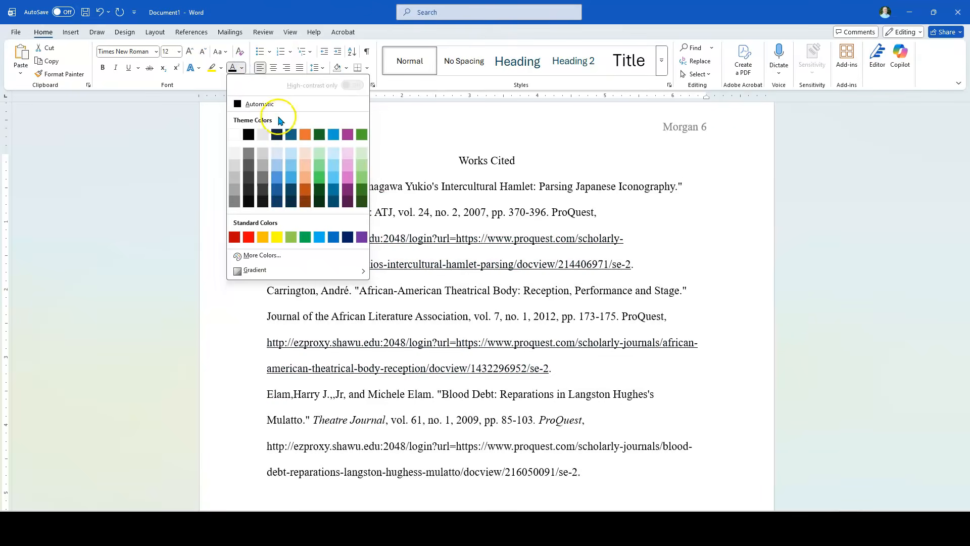
click(239, 103)
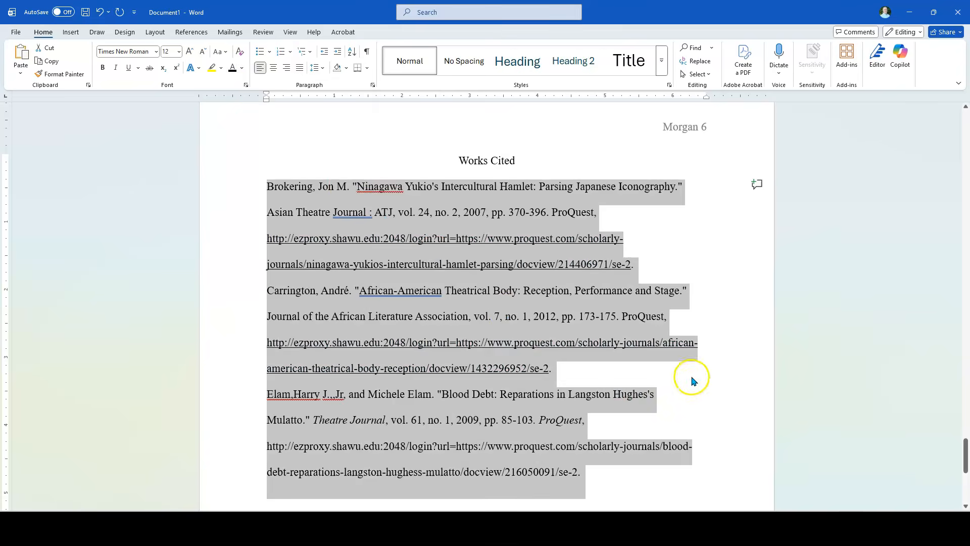
click(689, 376)
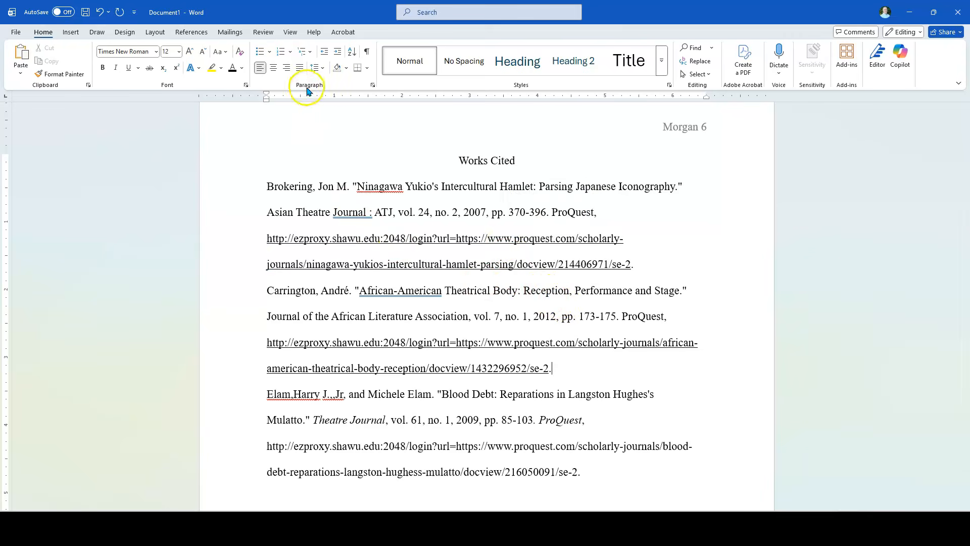
Apply a hanging indent of 0.5" to all three Works Cited entries
drag(589, 474, 281, 197)
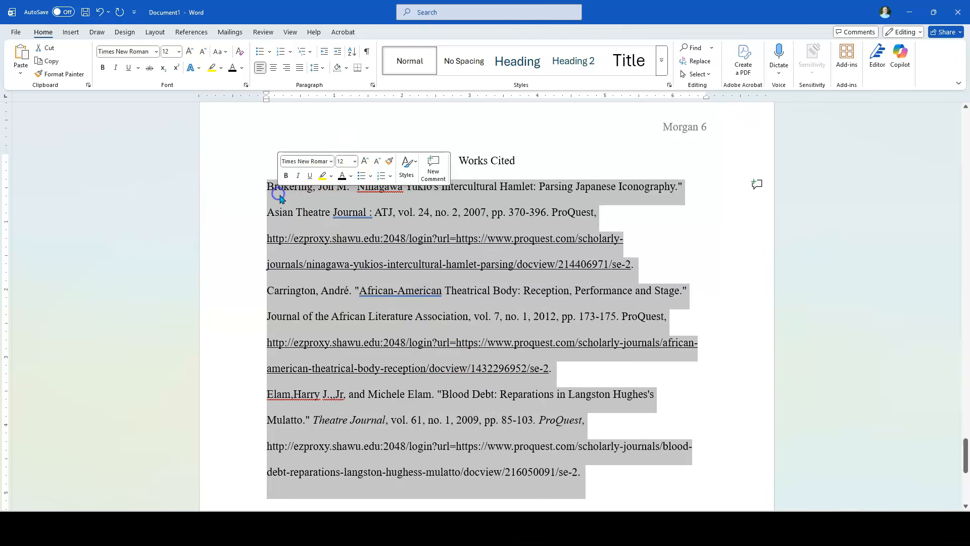
click(373, 86)
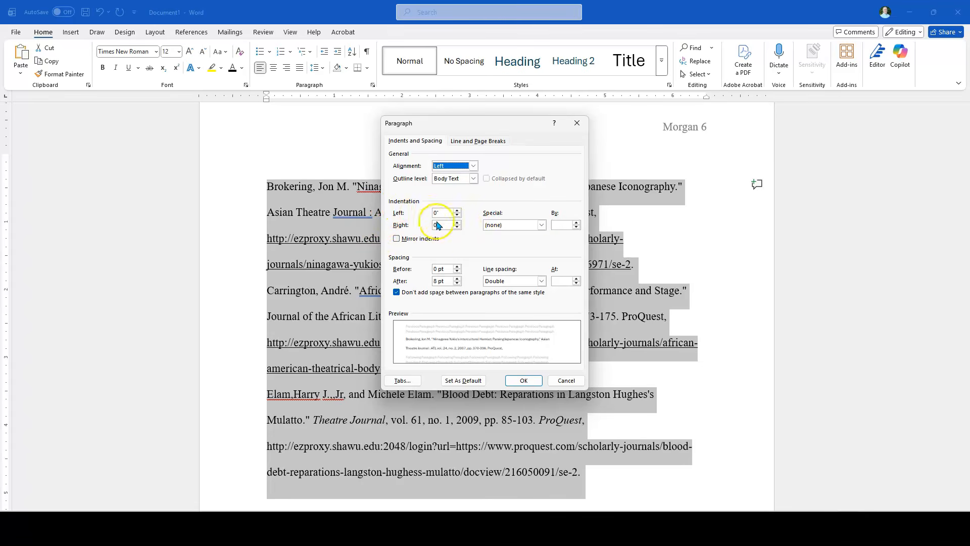
click(541, 225)
click(507, 250)
click(508, 250)
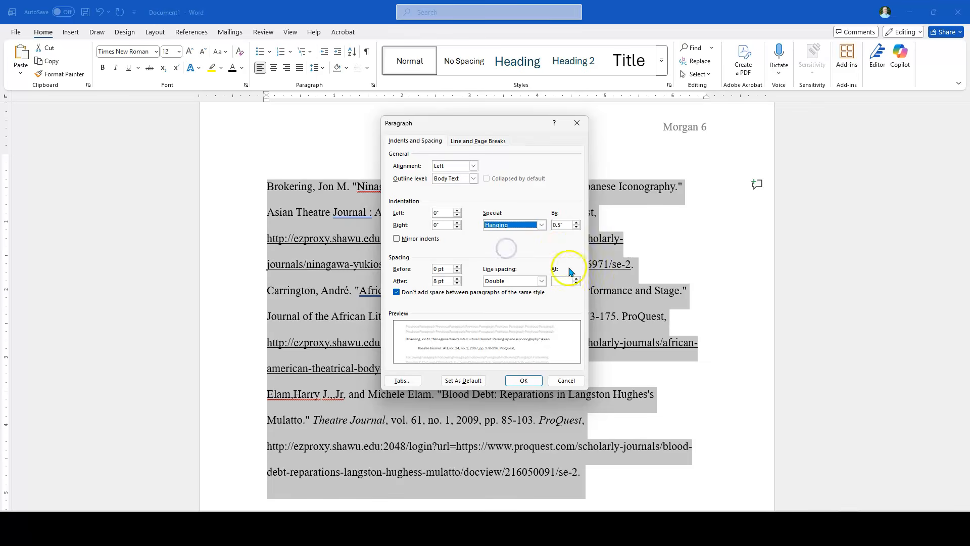
click(523, 381)
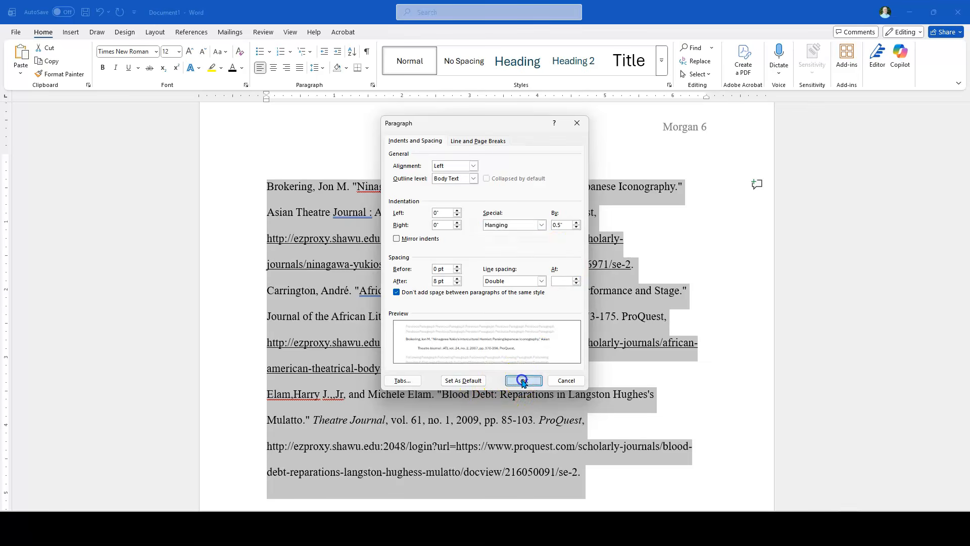
click(683, 242)
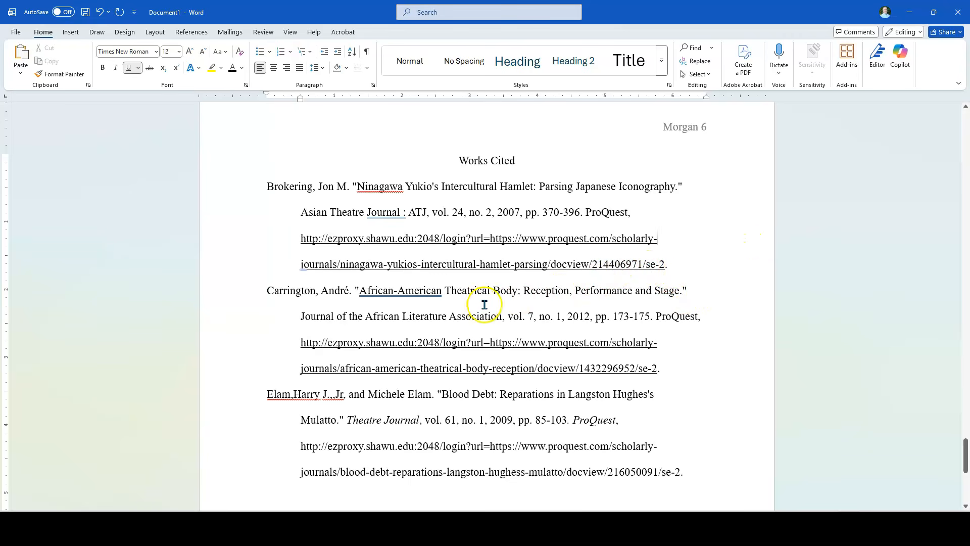
Examine how the last body page and the Works Cited page are separated in the document
scroll(454, 247, up, 3)
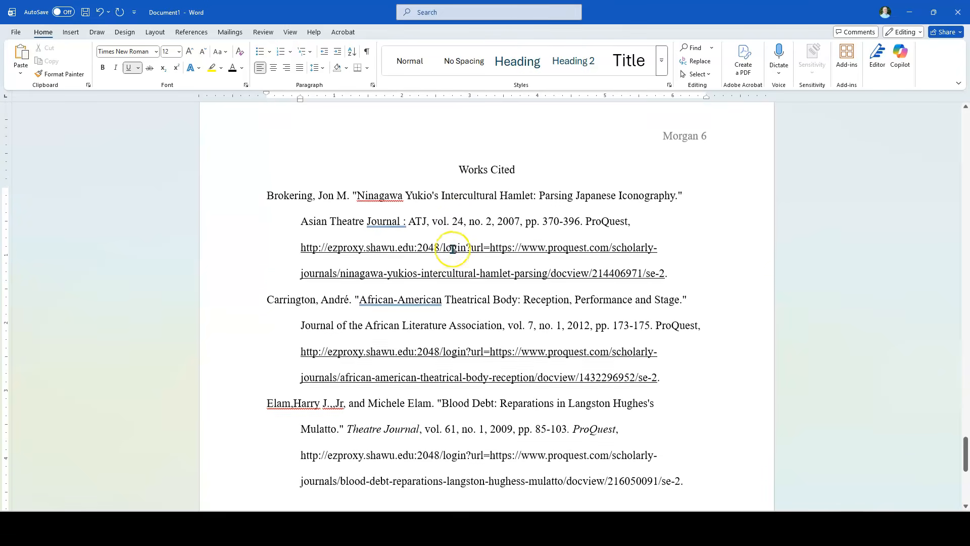
scroll(453, 249, up, 15)
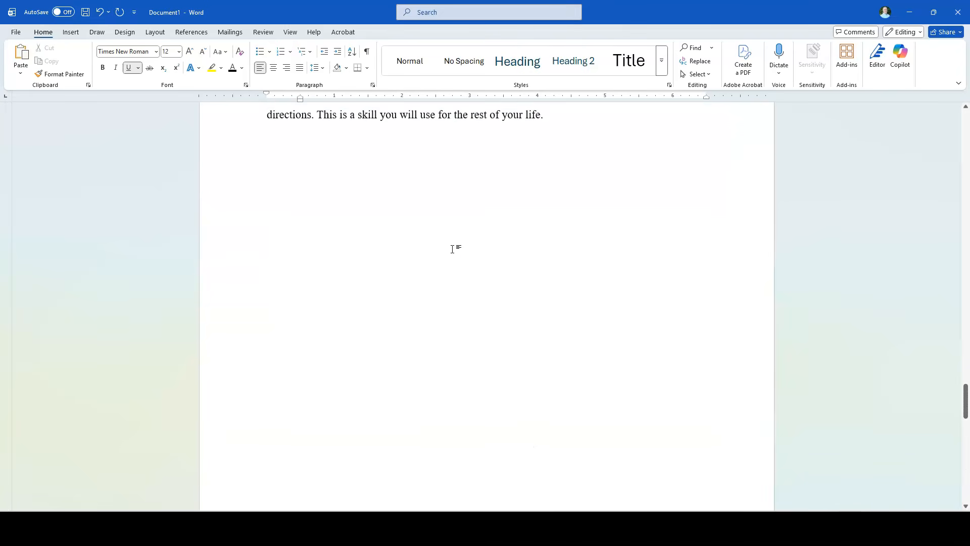
scroll(453, 249, up, 3)
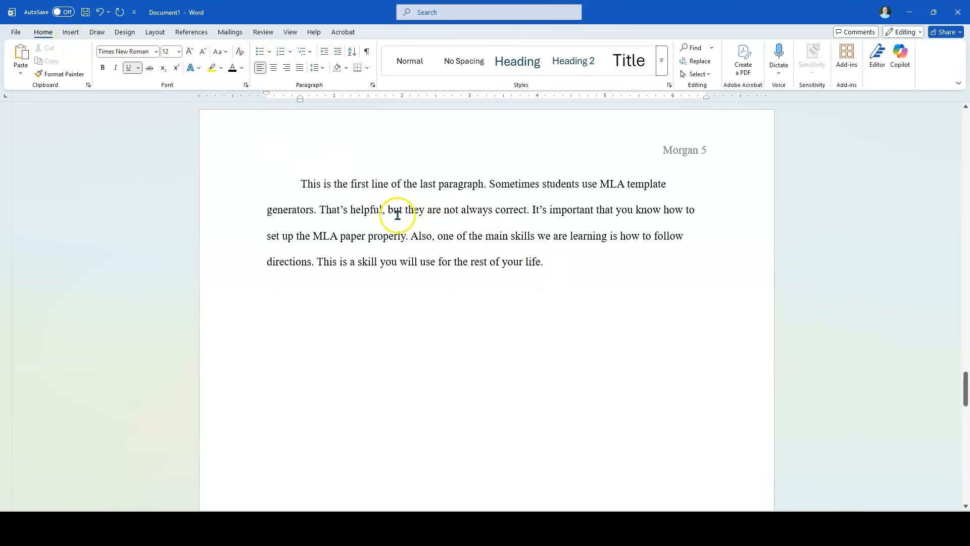
scroll(526, 266, down, 15)
scroll(526, 266, up, 3)
scroll(524, 266, down, 6)
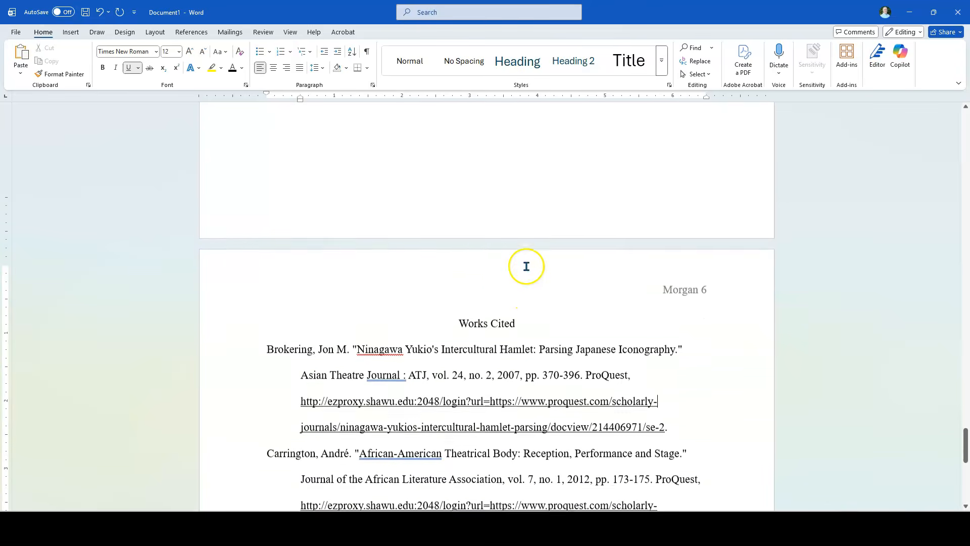
scroll(533, 175, up, 20)
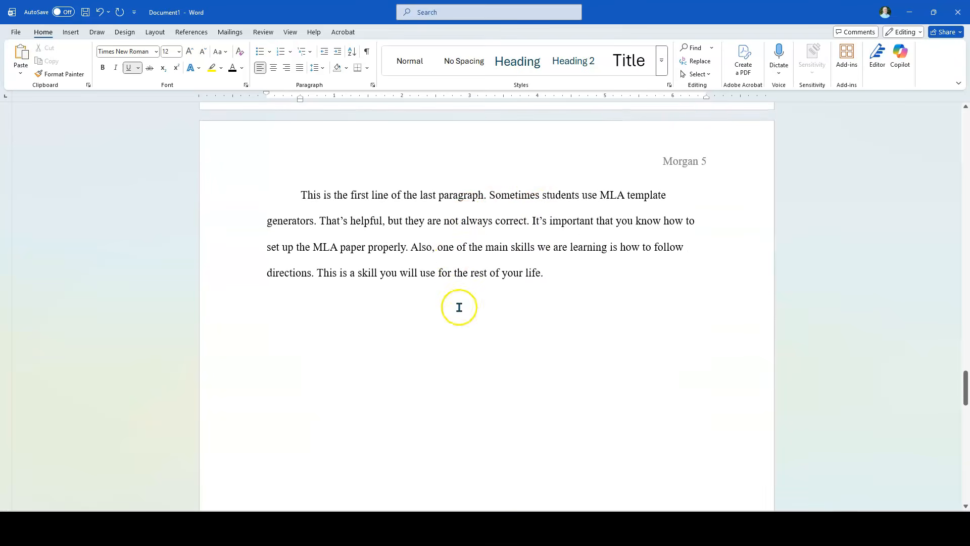
scroll(537, 271, down, 20)
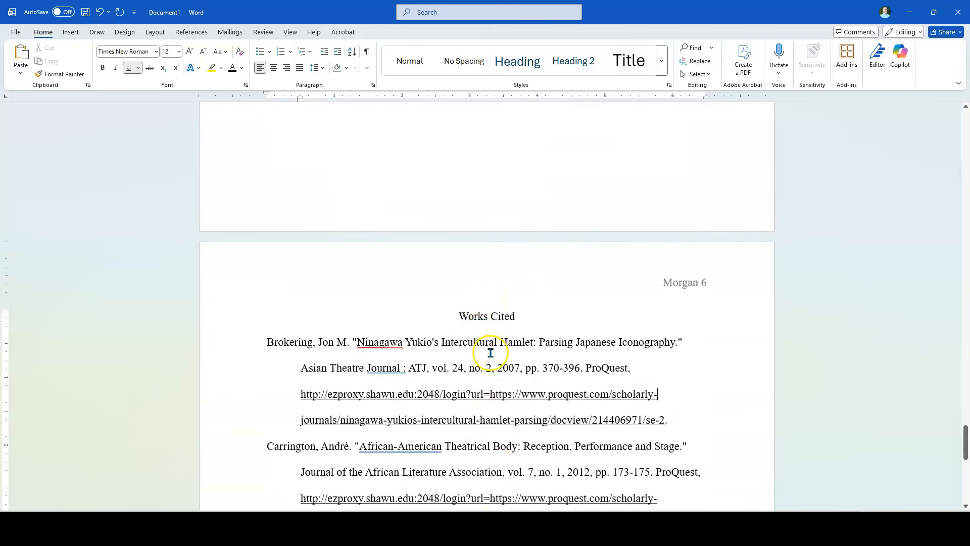
scroll(473, 182, up, 15)
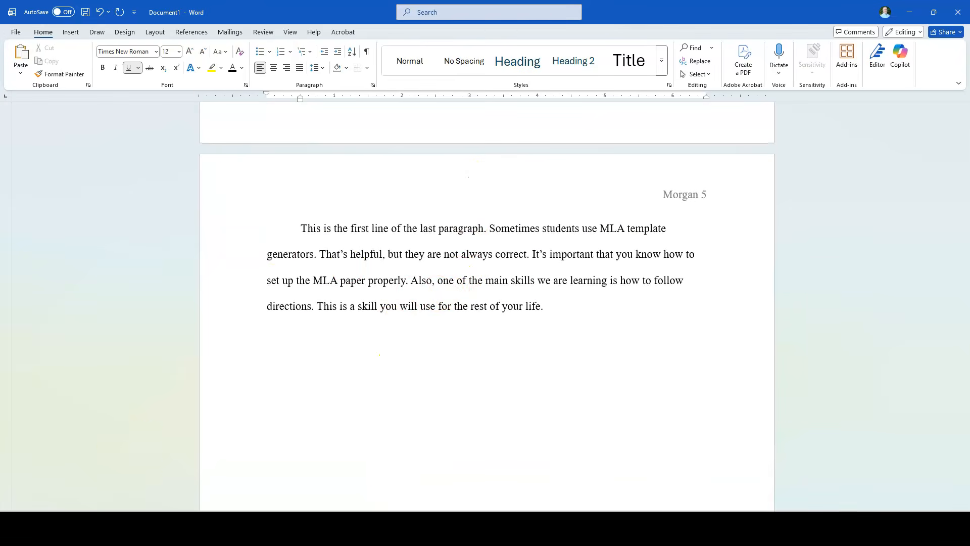
Add below the last body paragraph: "I've added another paragraph because I wanted to. Sometimes like is like that, isn't it? Well, at least it is for me."
click(288, 335)
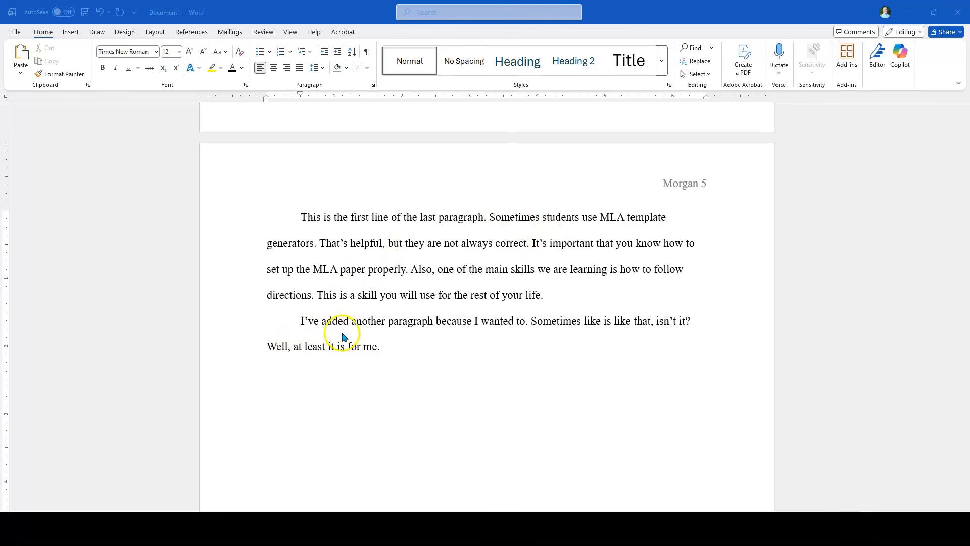
scroll(515, 239, down, 10)
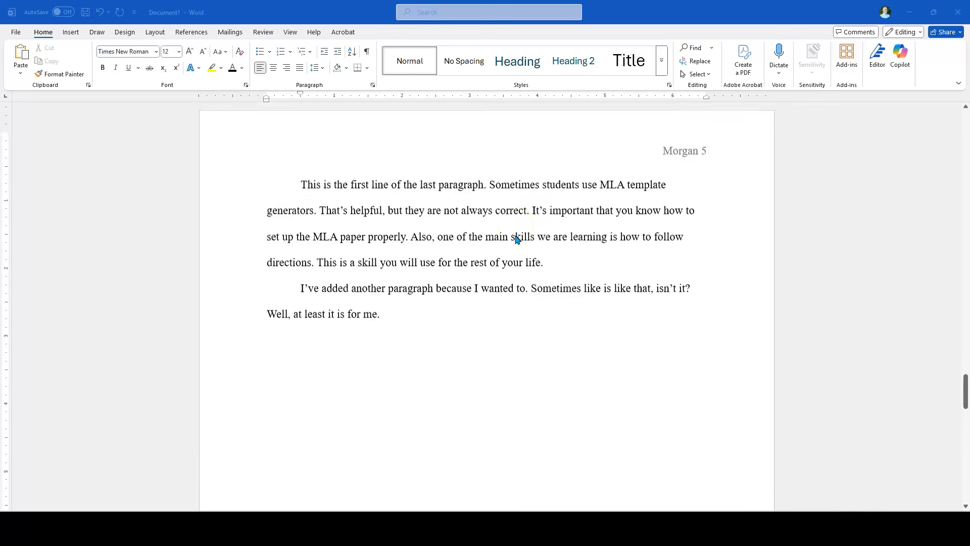
scroll(516, 239, down, 10)
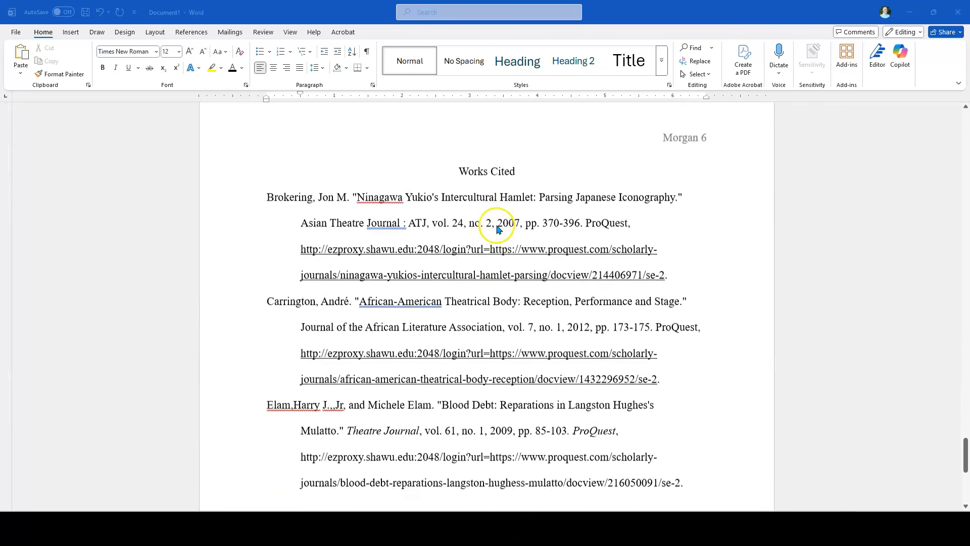
scroll(542, 185, up, 1)
scroll(506, 166, up, 10)
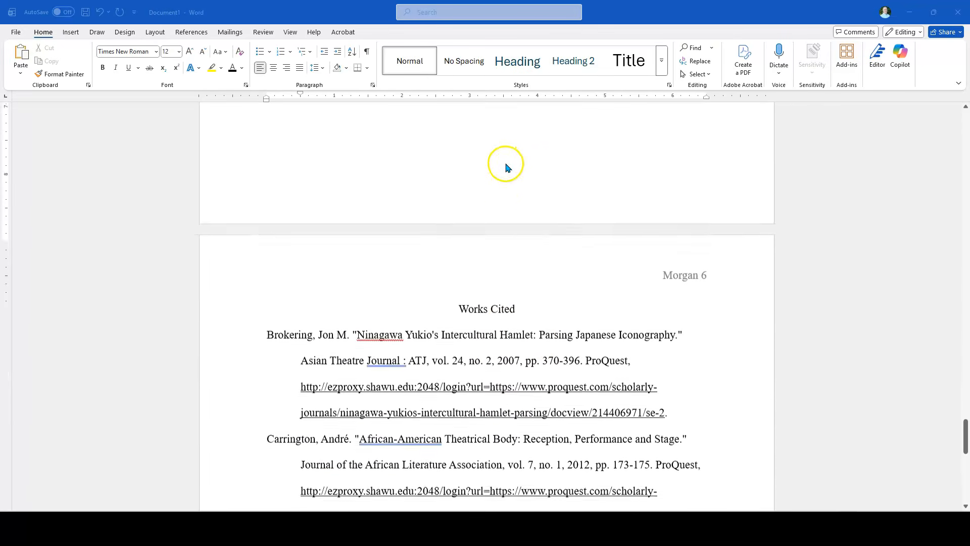
scroll(511, 180, up, 2)
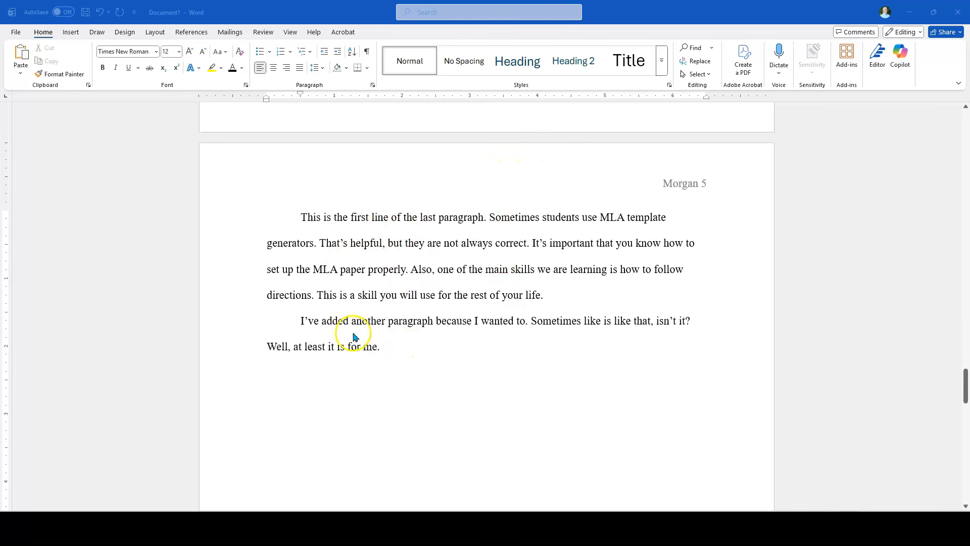
Show the formatting marks to inspect the page break before the Works Cited page, and hide them again
click(368, 54)
click(368, 53)
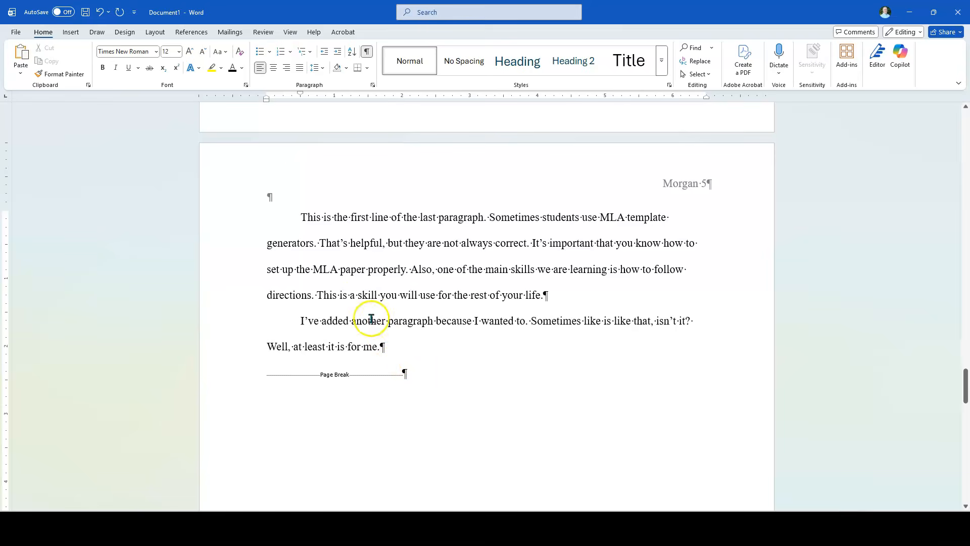
click(368, 54)
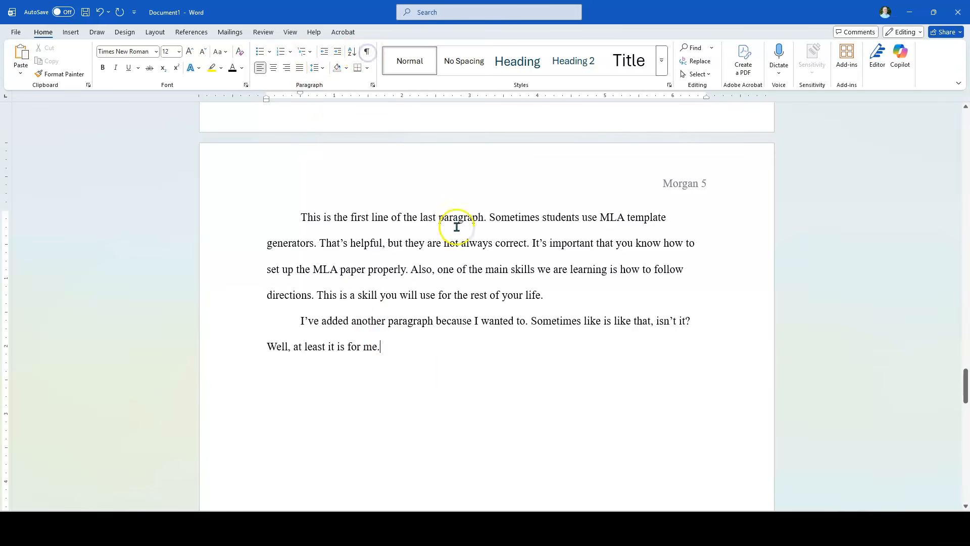
scroll(493, 351, down, 1)
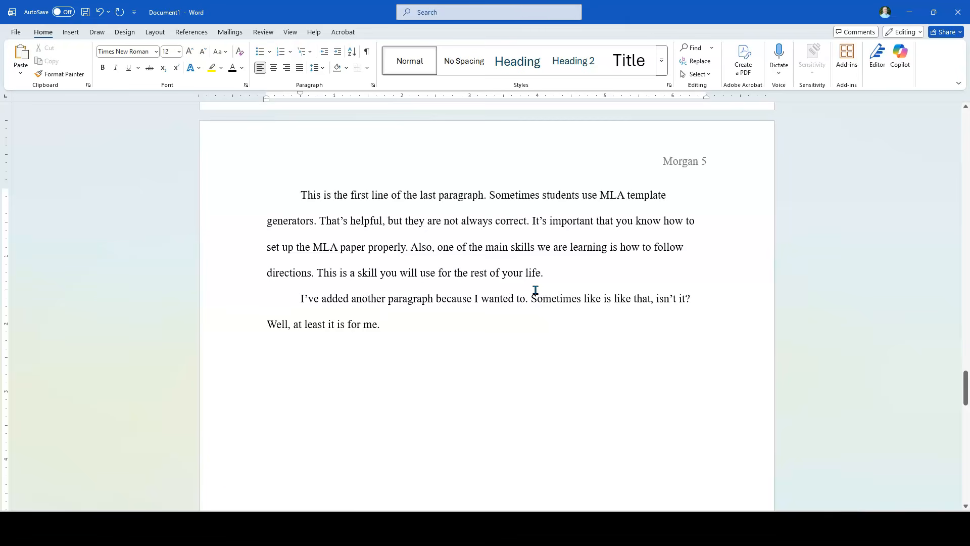
scroll(536, 290, down, 12)
scroll(535, 294, up, 1)
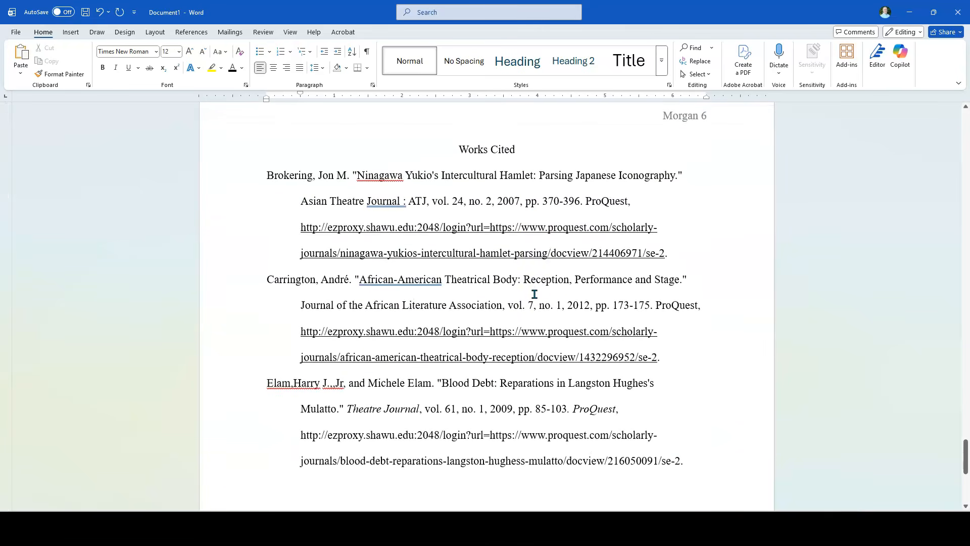